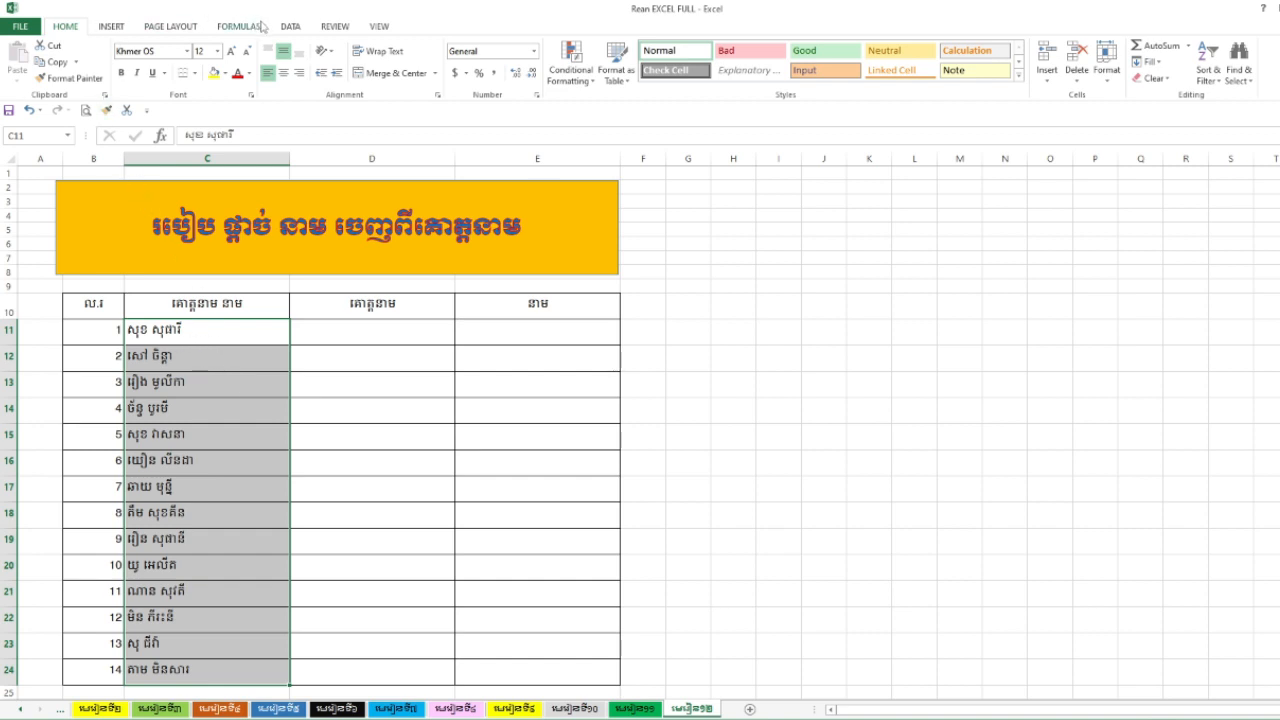
# Set up Text to Columns for C11:C24 as delimited data, with the Tab delimiter turned off and only Space used.
pyautogui.click(287, 26)
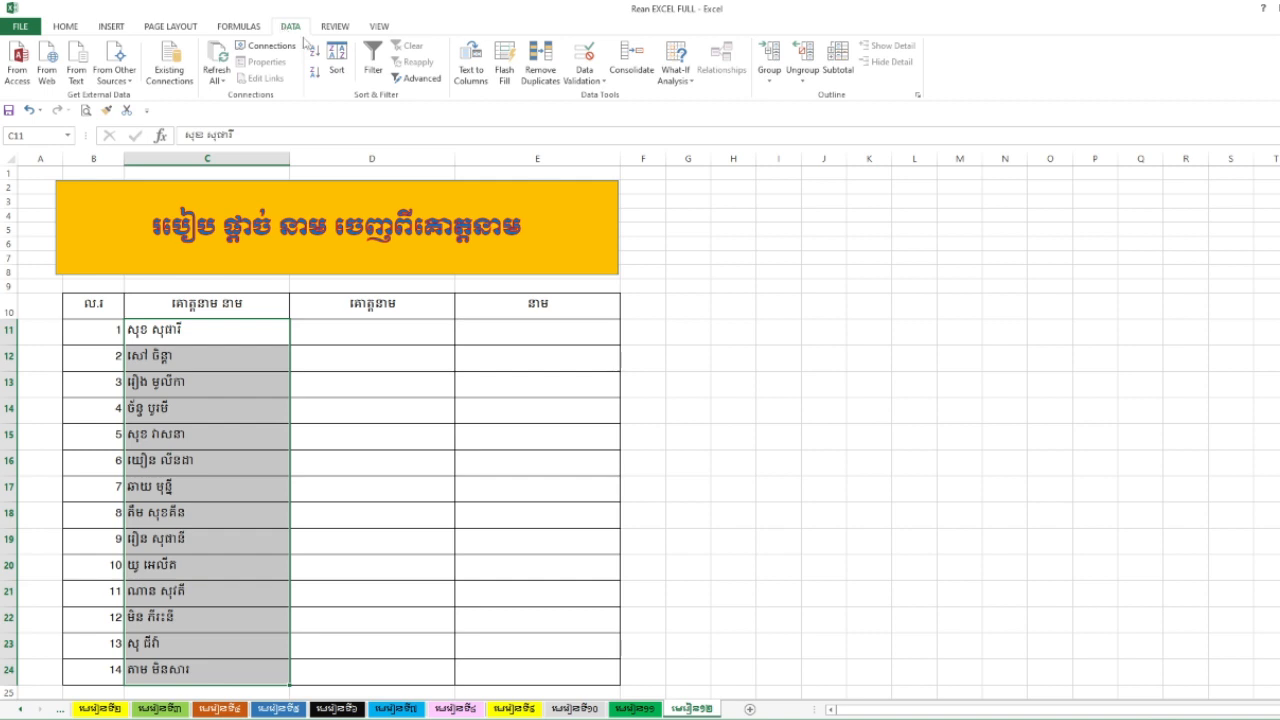
pyautogui.click(463, 90)
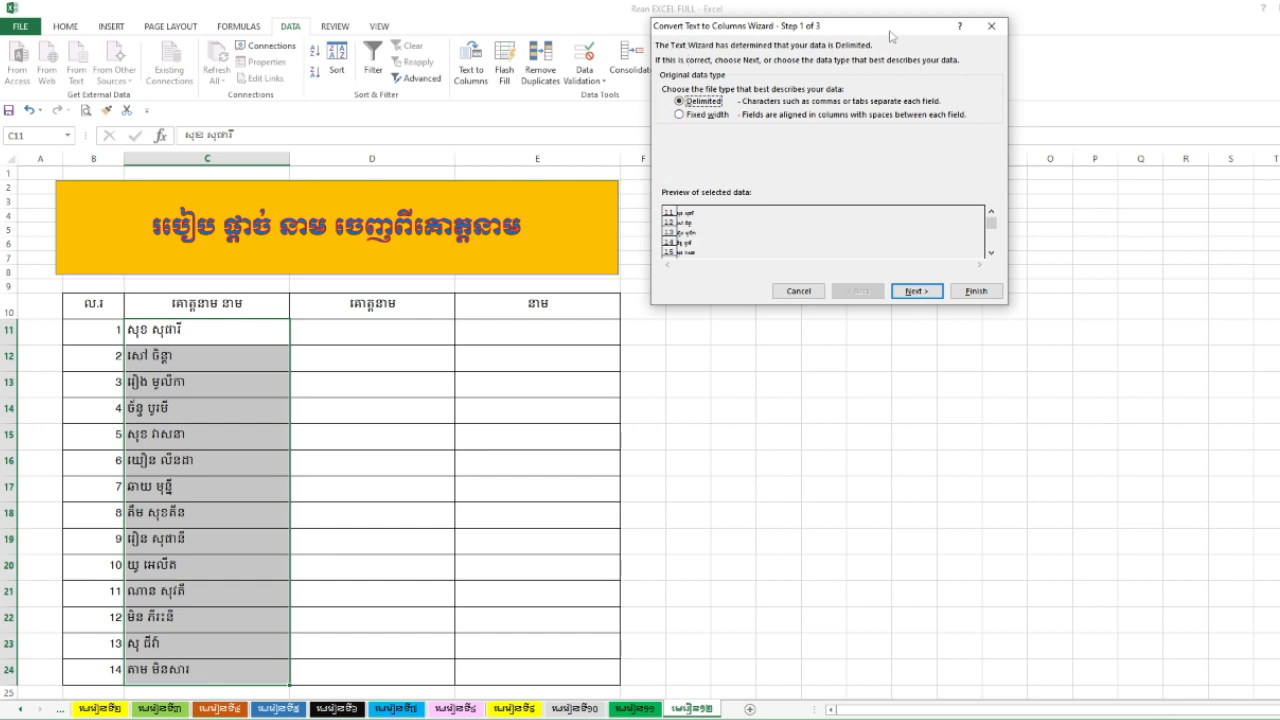
pyautogui.moveTo(892, 28); pyautogui.dragTo(698, 158)
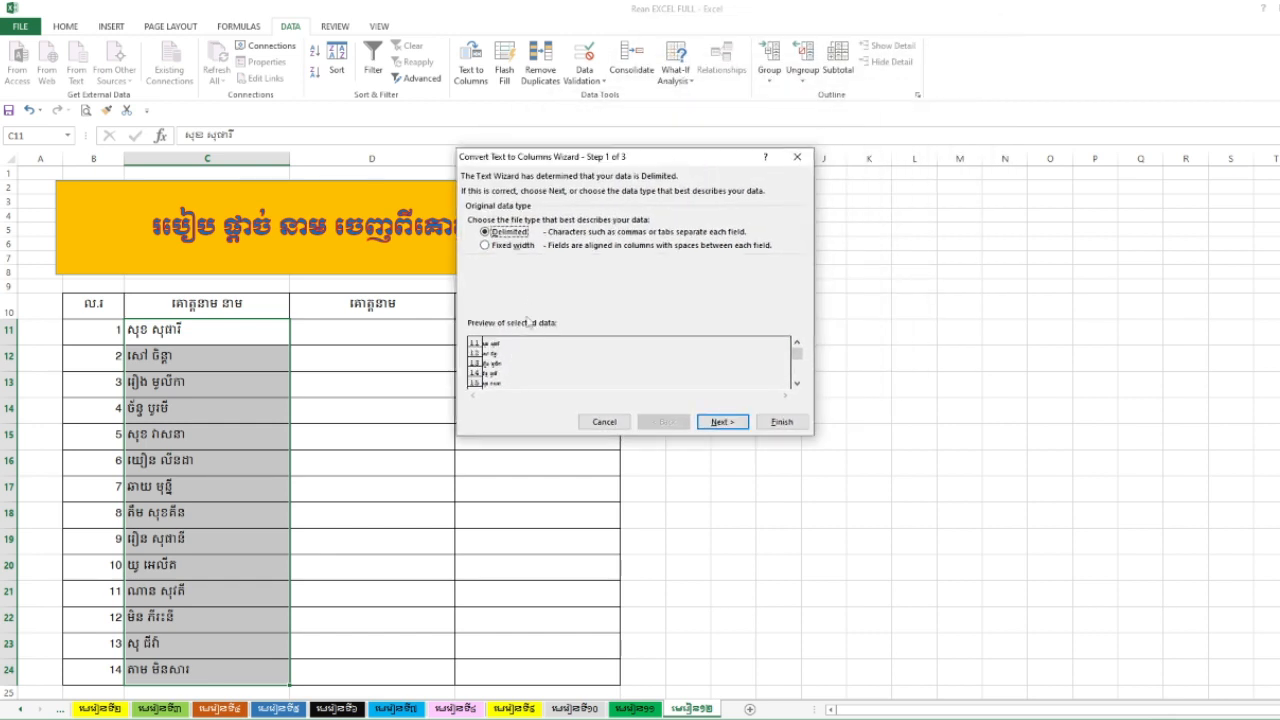
pyautogui.click(712, 423)
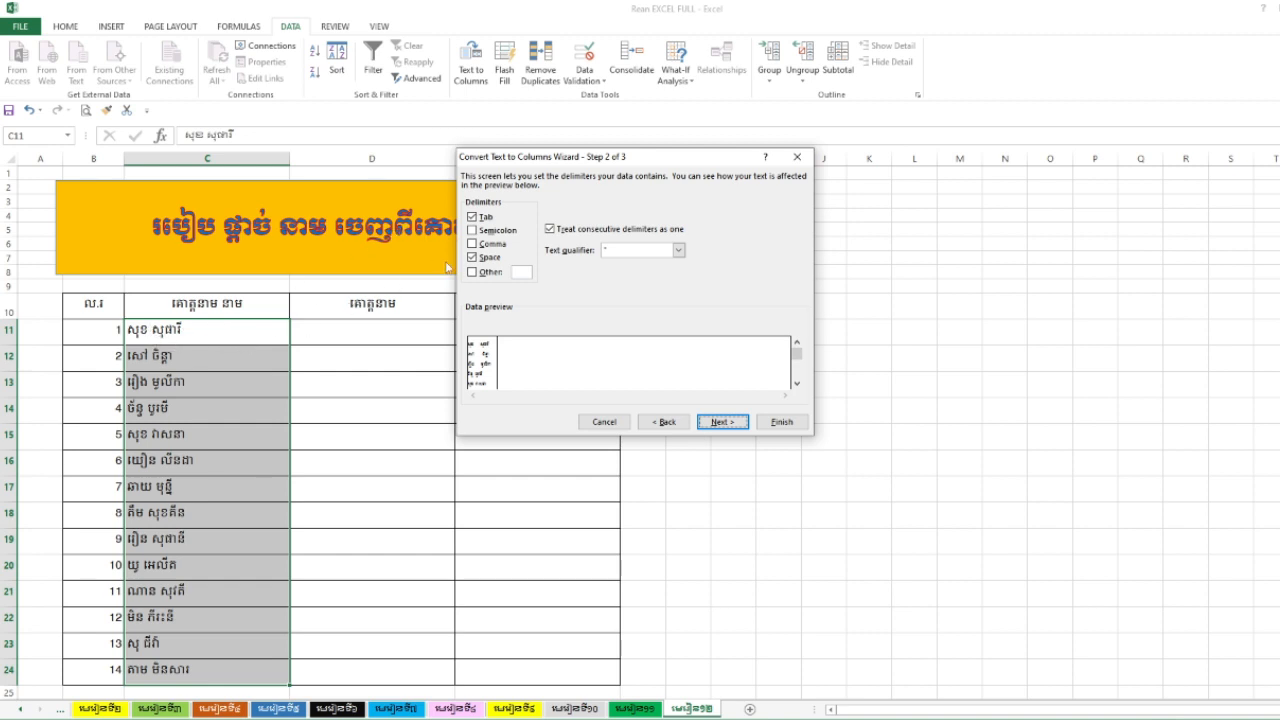
pyautogui.click(473, 217)
pyautogui.click(723, 425)
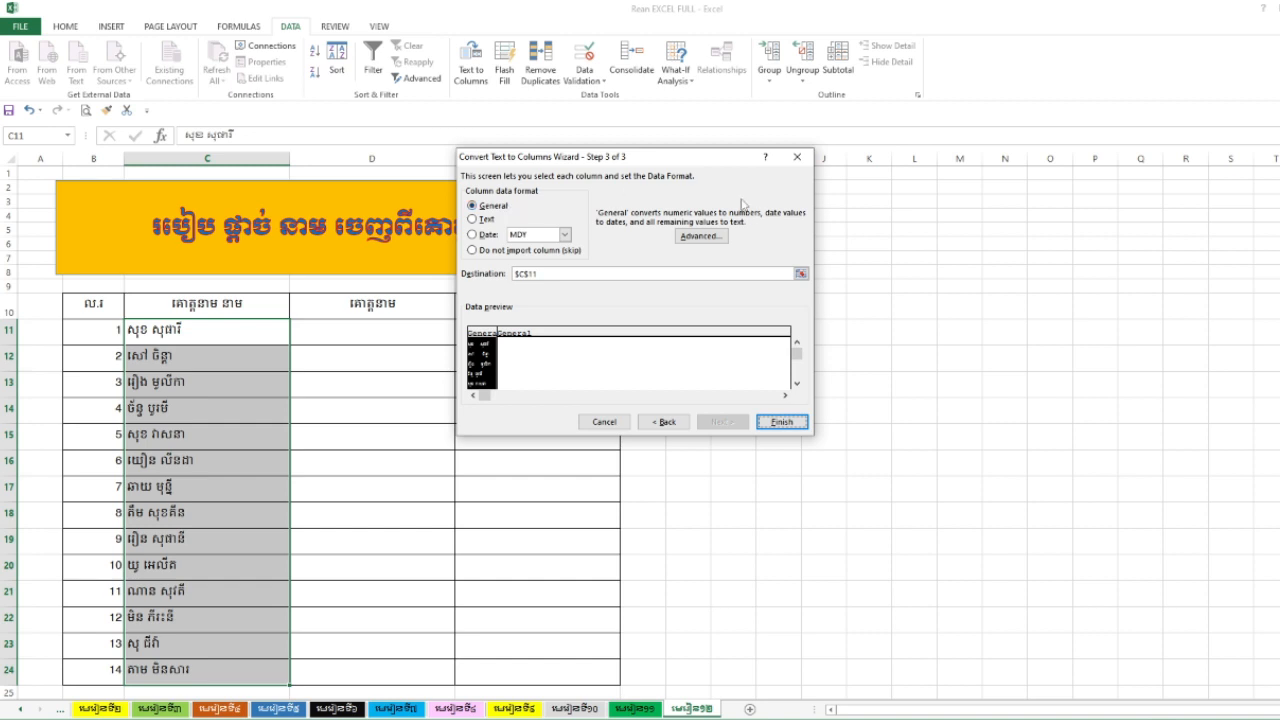
# Set the split's destination to cell D11 and finish the conversion, replacing the existing data there.
pyautogui.click(801, 274)
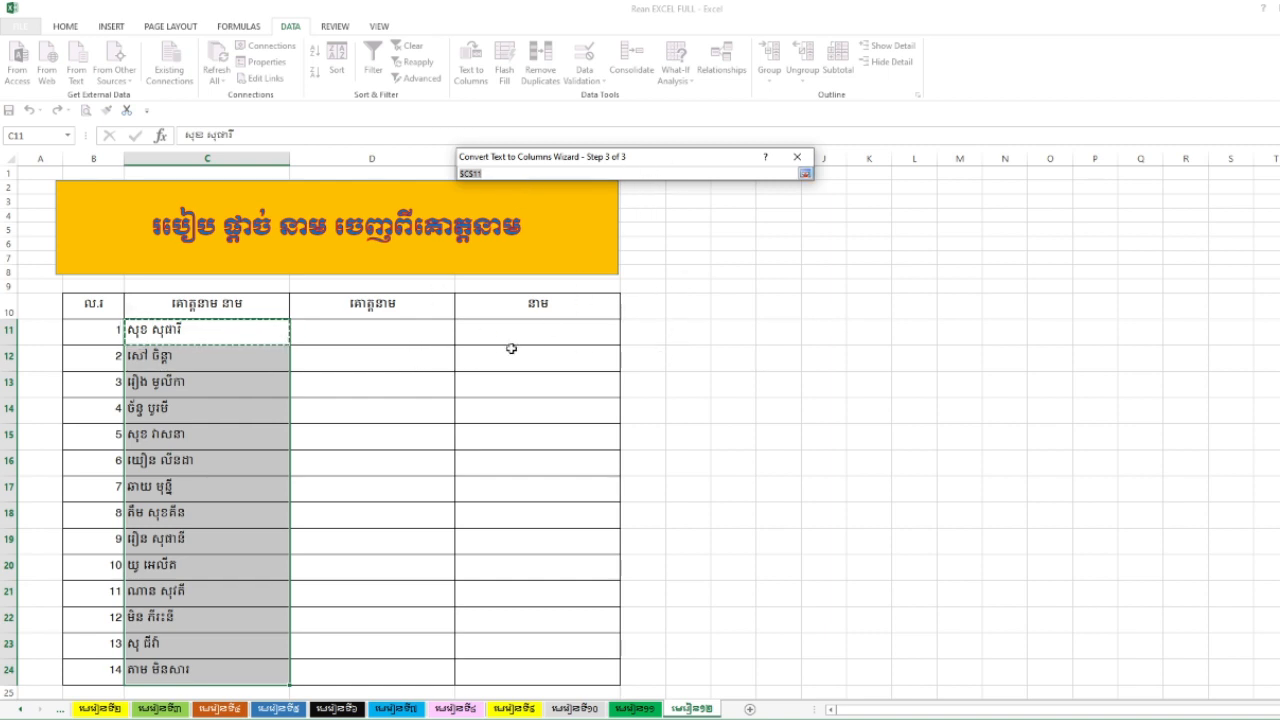
pyautogui.click(359, 331)
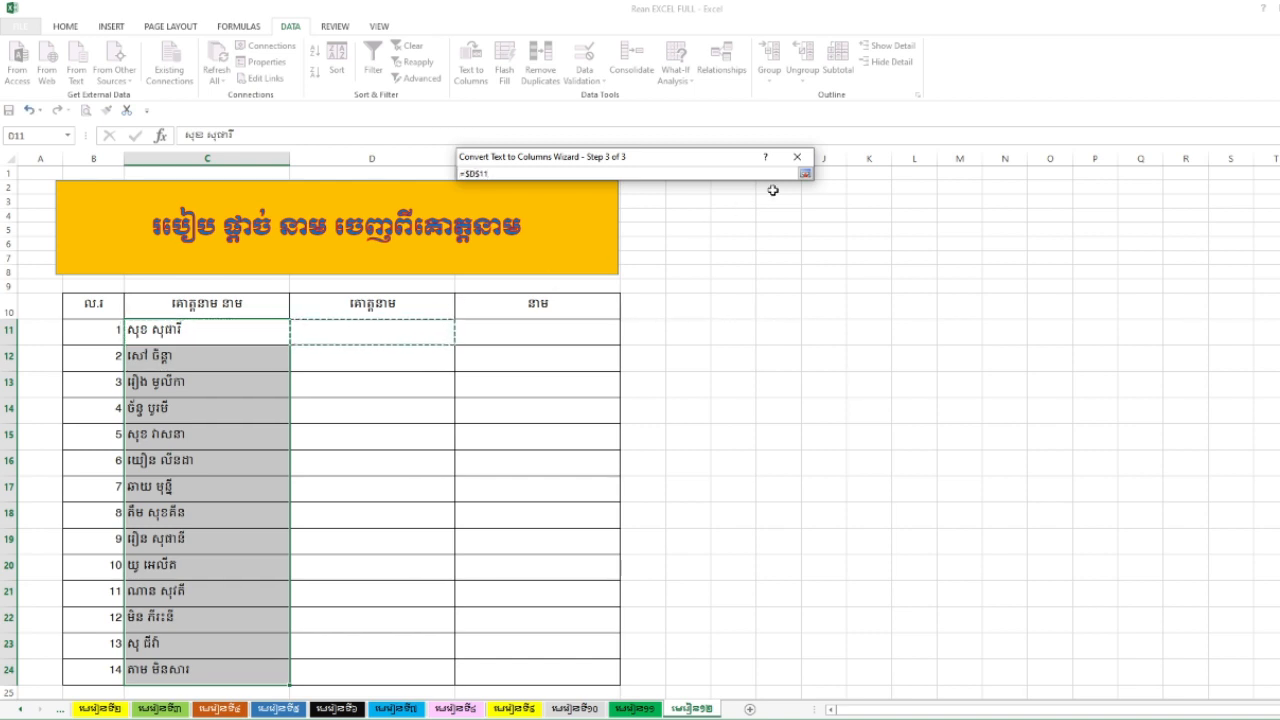
pyautogui.click(804, 175)
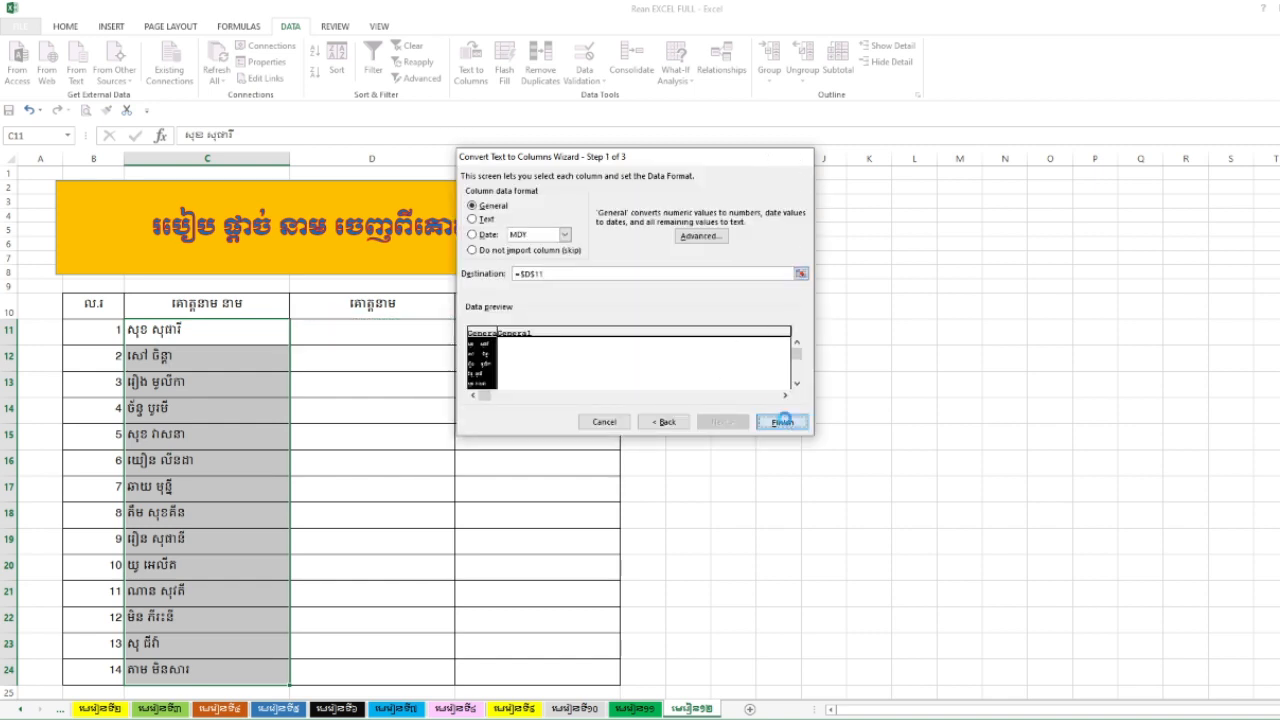
pyautogui.click(781, 421)
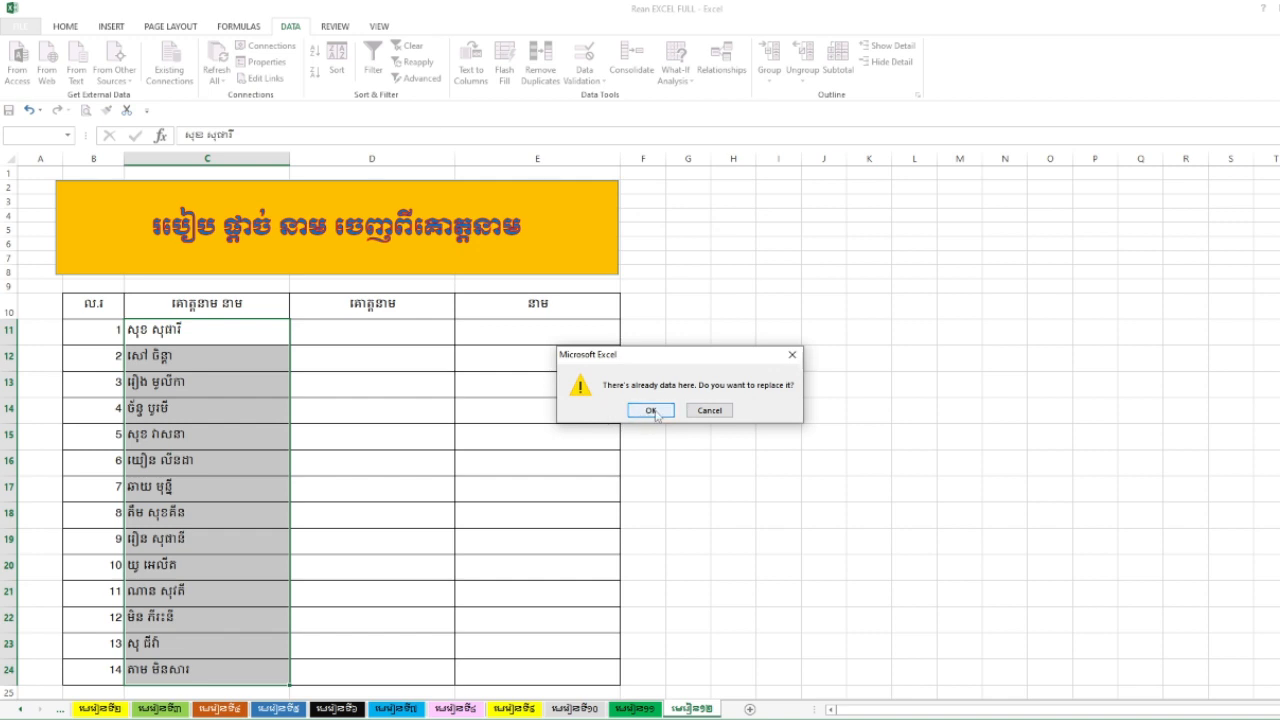
pyautogui.click(656, 414)
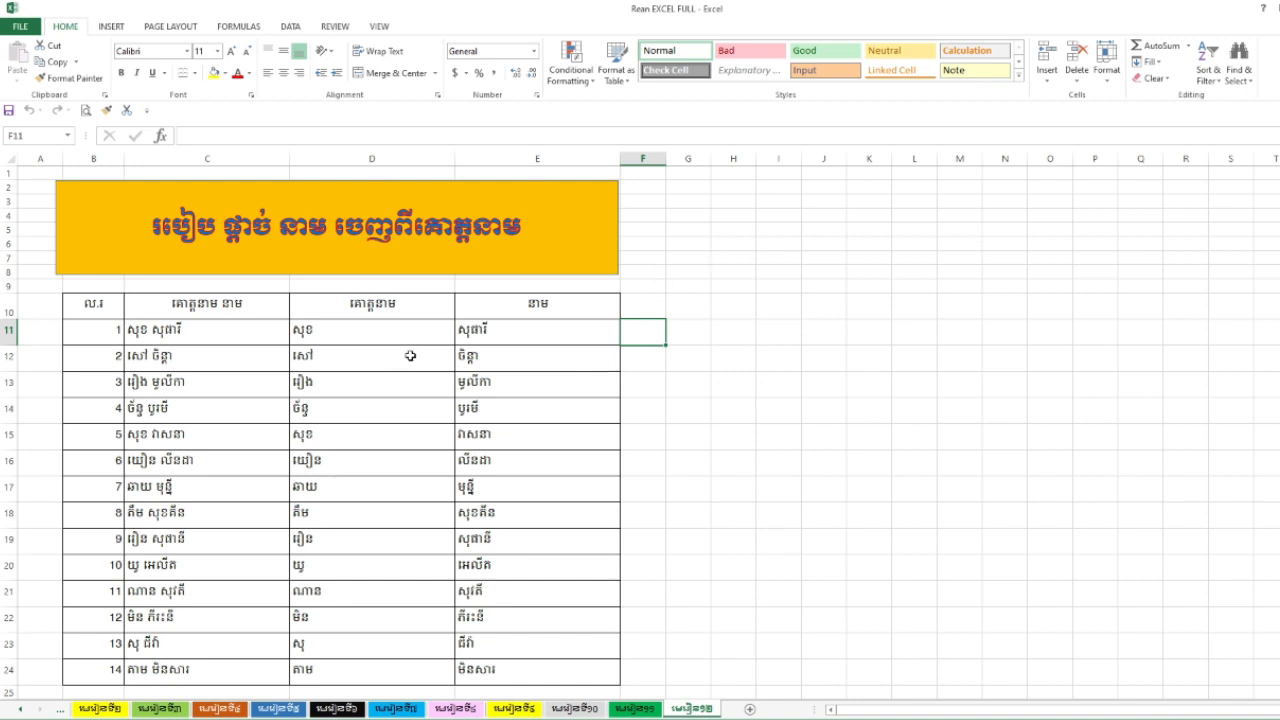
# Clear the split family and given names from D11:E24.
pyautogui.moveTo(391, 337); pyautogui.dragTo(491, 664)
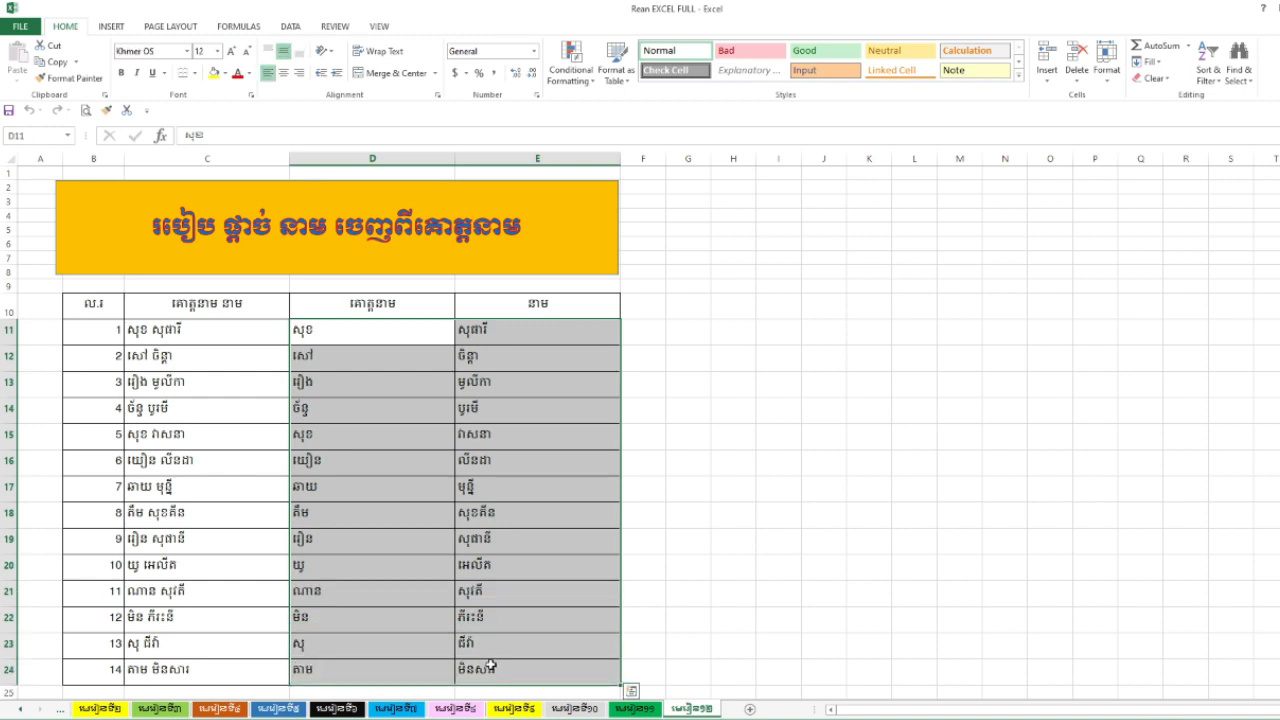
pyautogui.press('Delete')
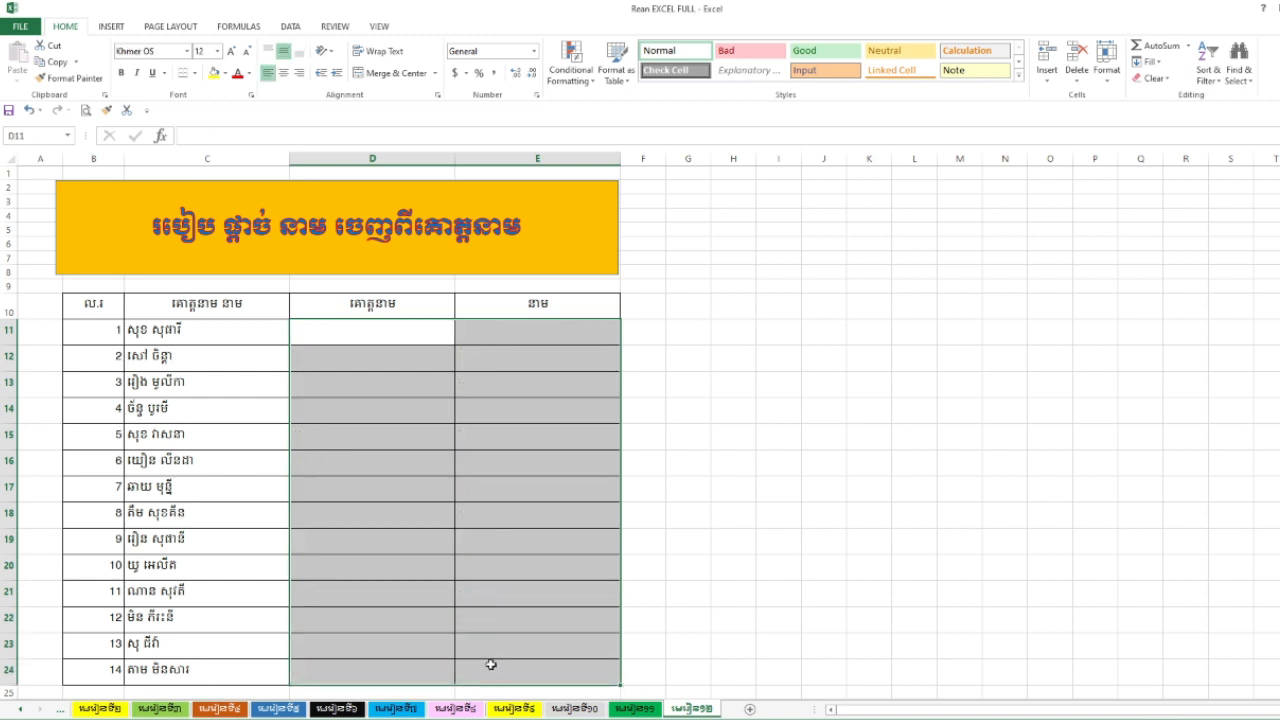
pyautogui.click(690, 437)
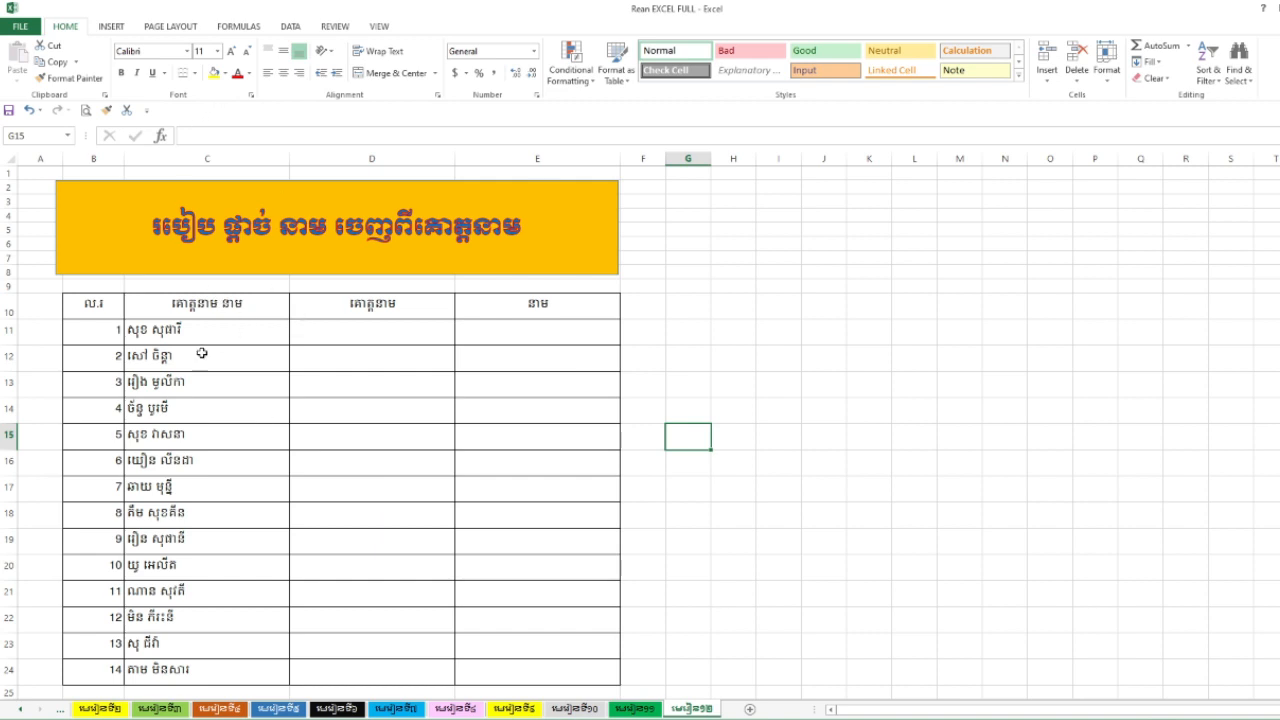
# Copy the full names in C11:C24 into the family-name column starting at cell D11.
pyautogui.moveTo(200, 334); pyautogui.dragTo(215, 675)
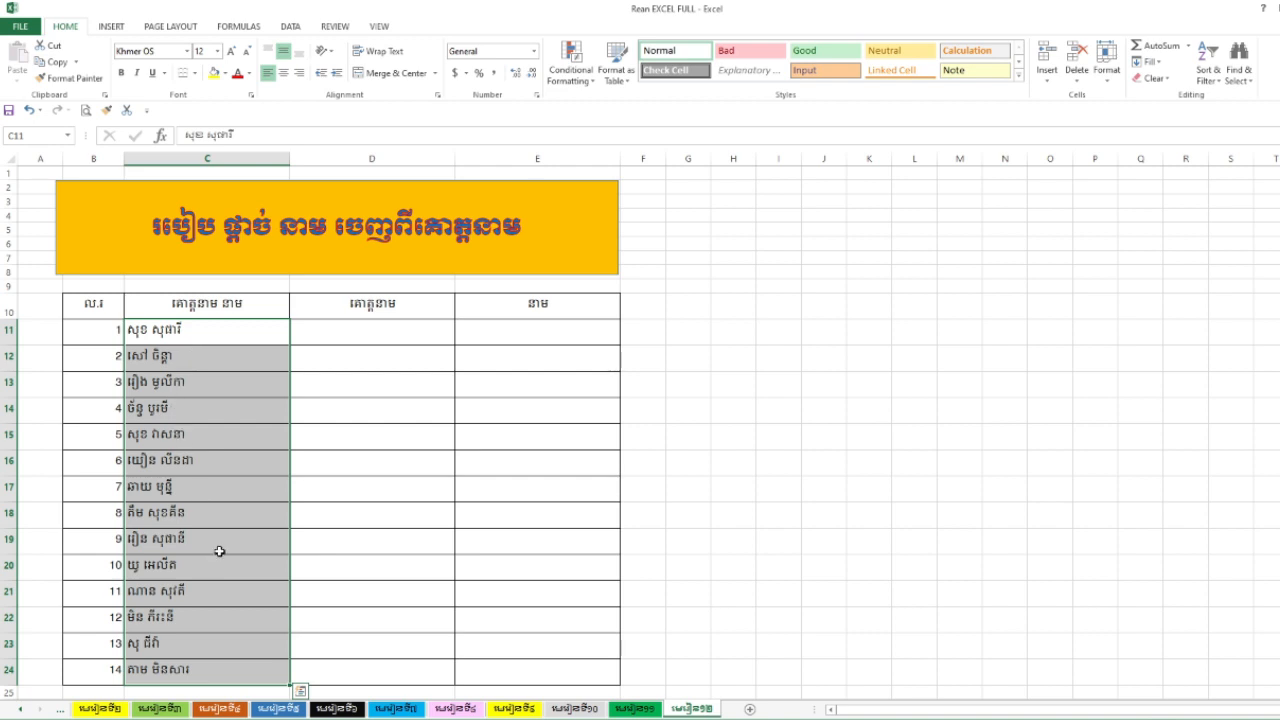
pyautogui.hotkey('ctrl', 'c')
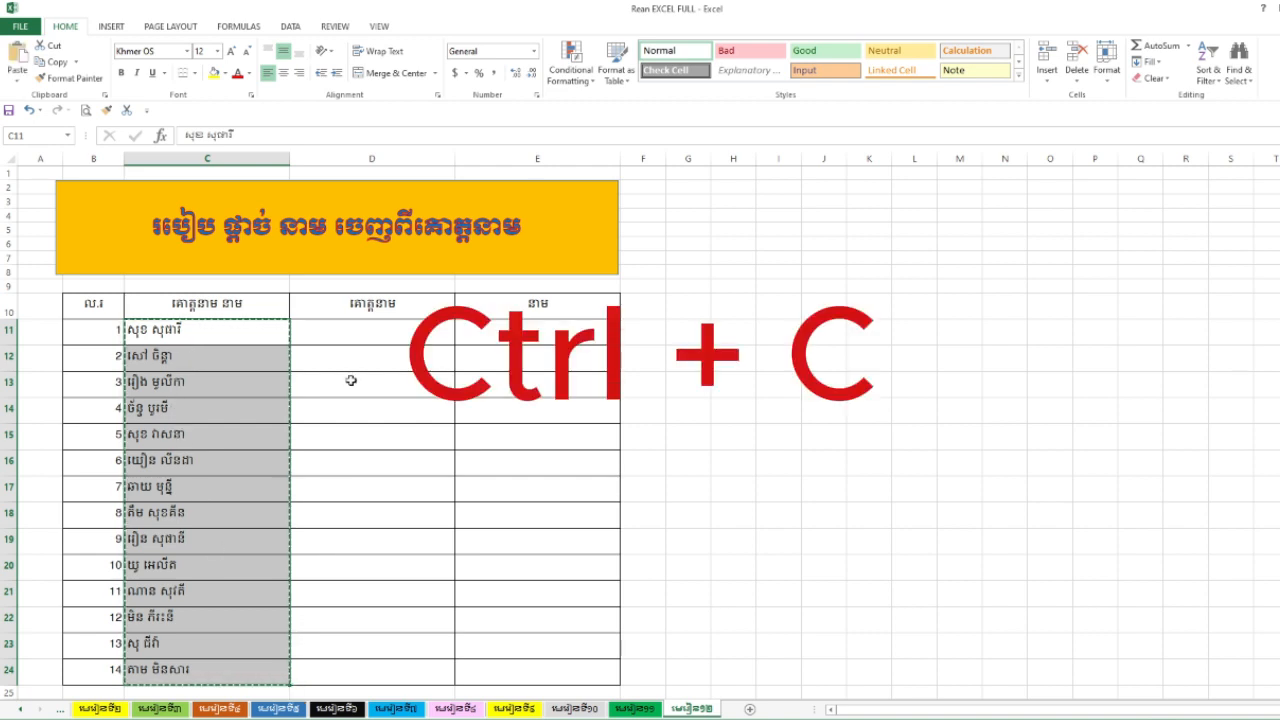
pyautogui.click(336, 340)
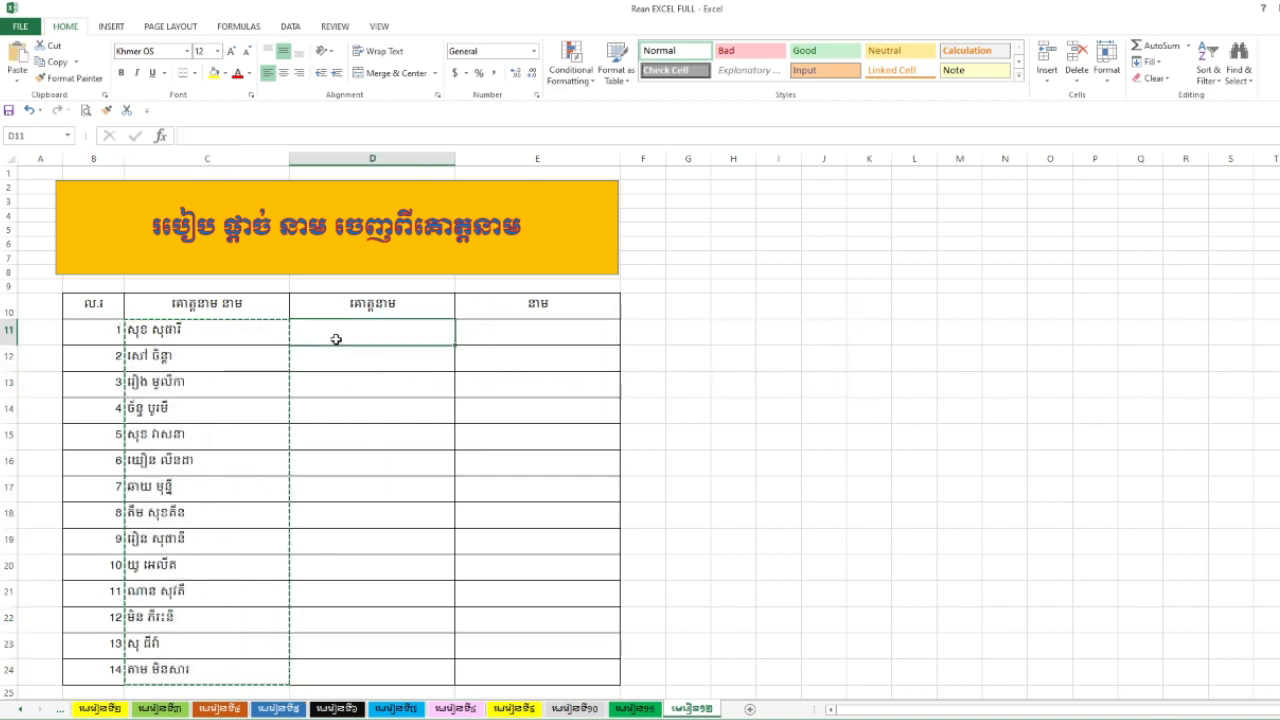
pyautogui.hotkey('ctrl', 'v')
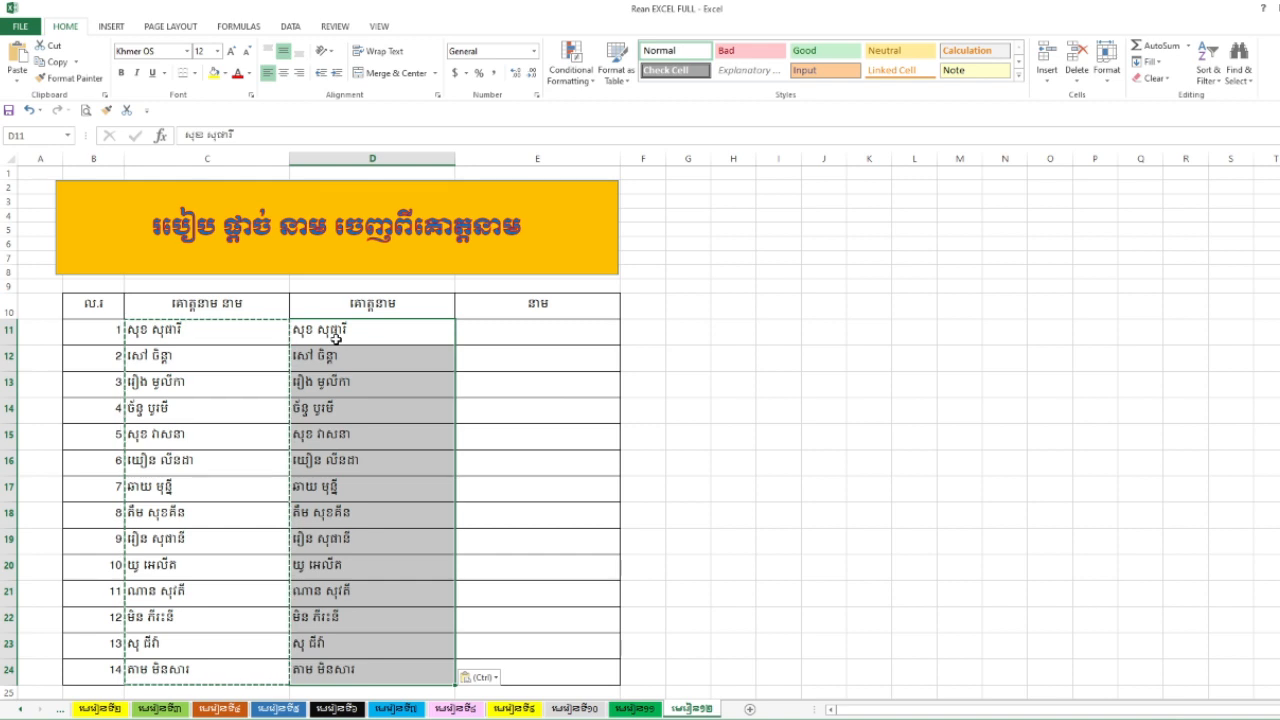
# Replace all matches of a space followed by * with nothing in D11:D24, leaving only the family names.
pyautogui.hotkey('ctrl', 'h')
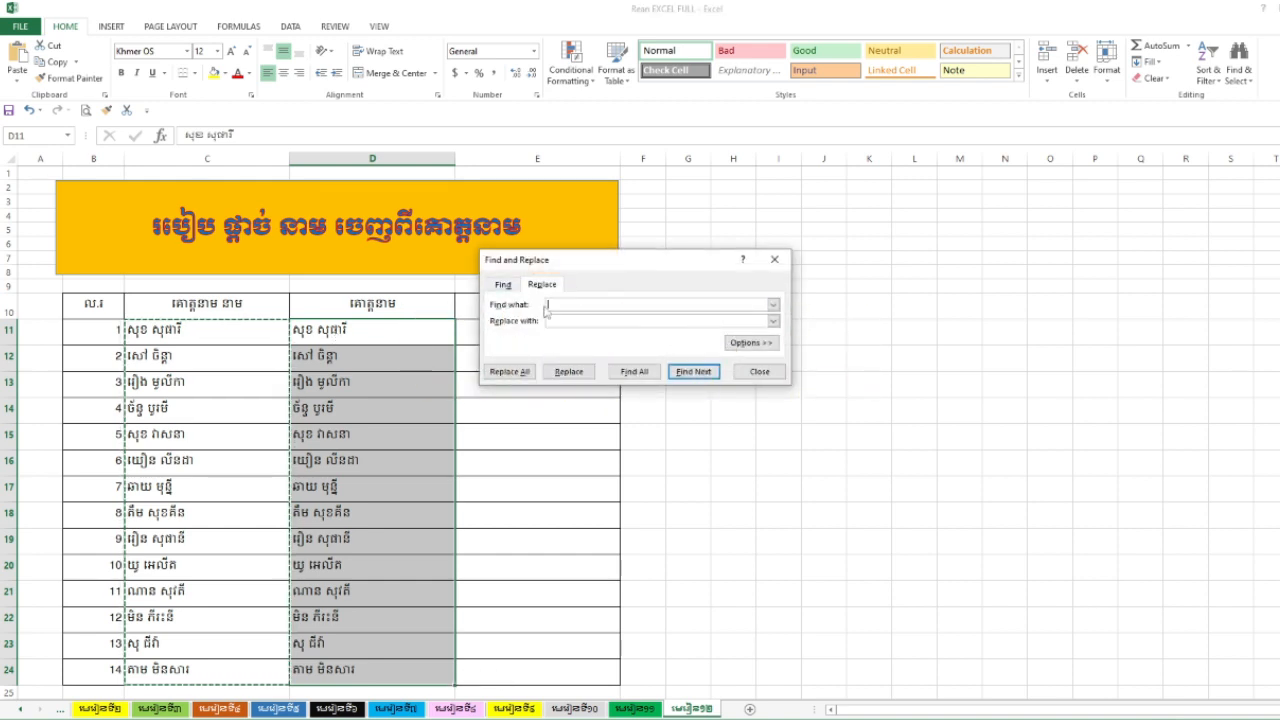
pyautogui.moveTo(605, 264); pyautogui.dragTo(544, 220)
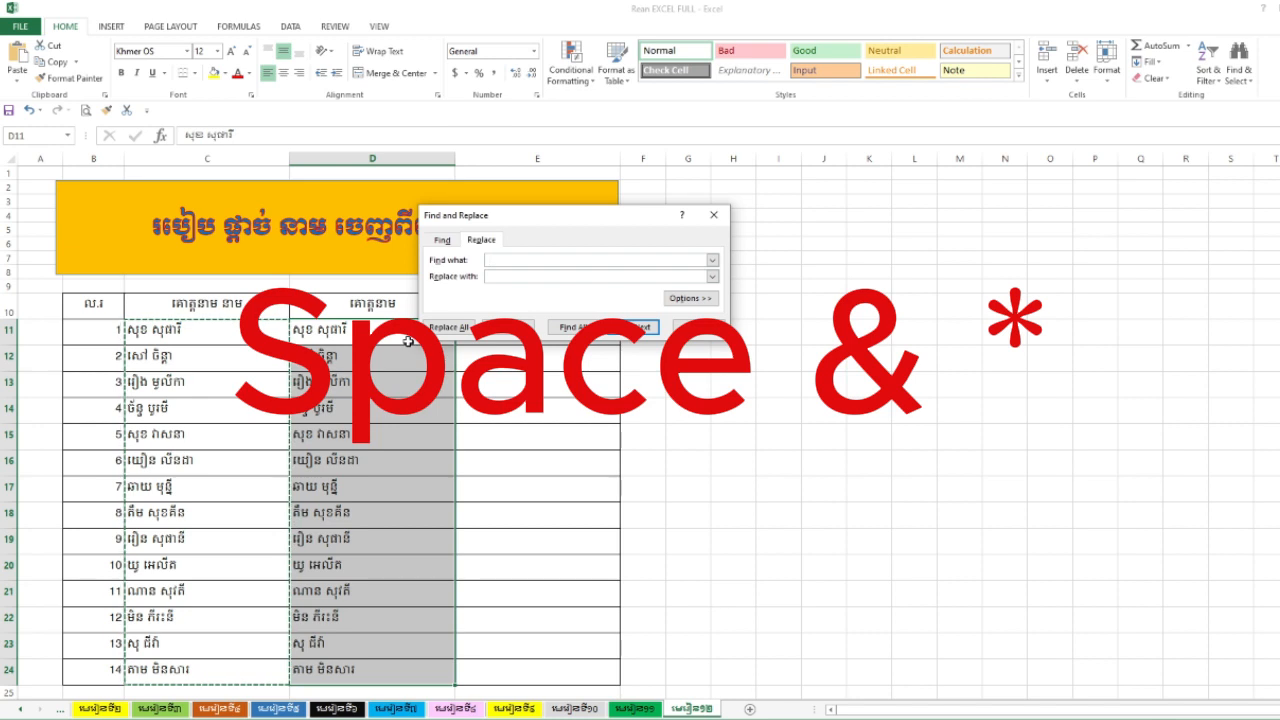
pyautogui.write('*')
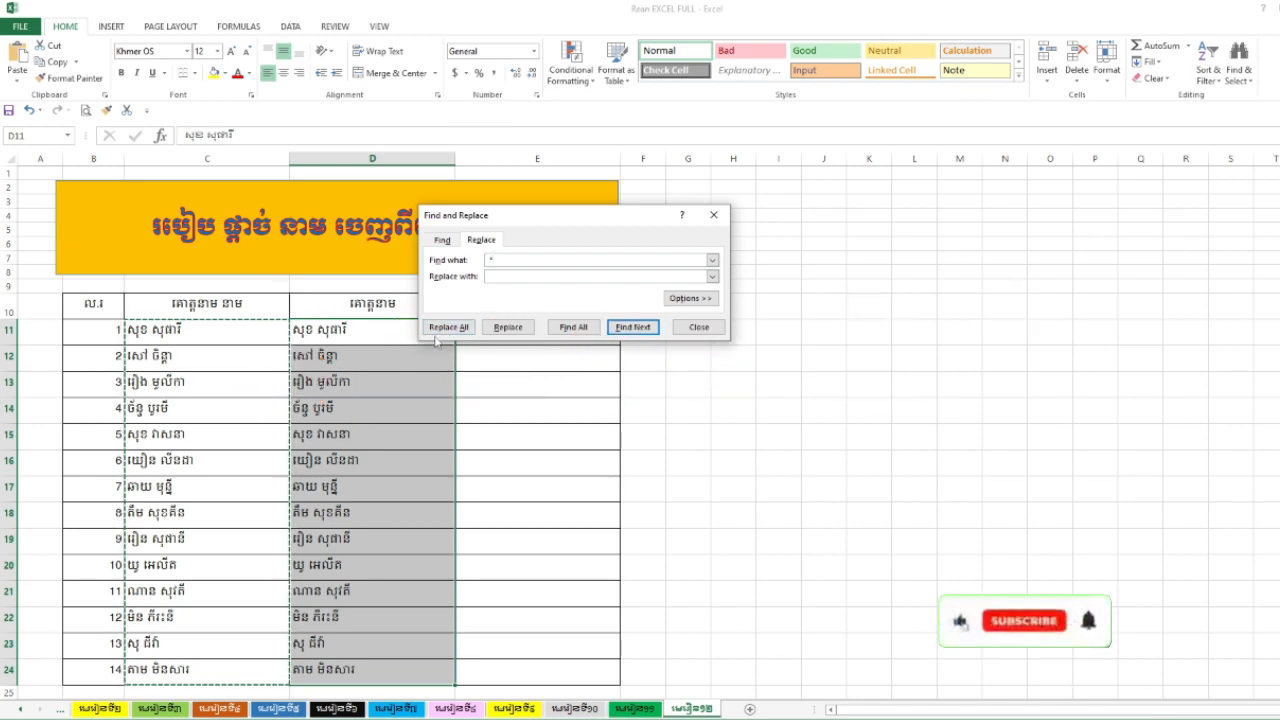
pyautogui.click(438, 336)
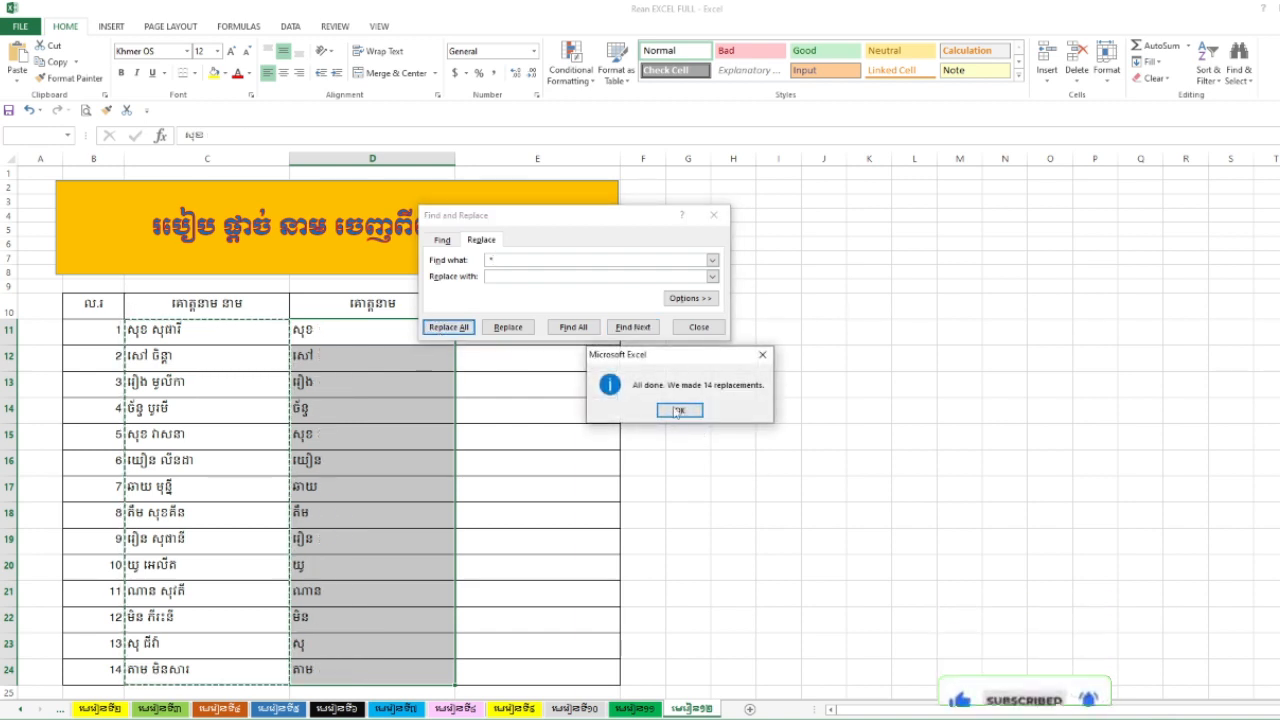
pyautogui.click(678, 410)
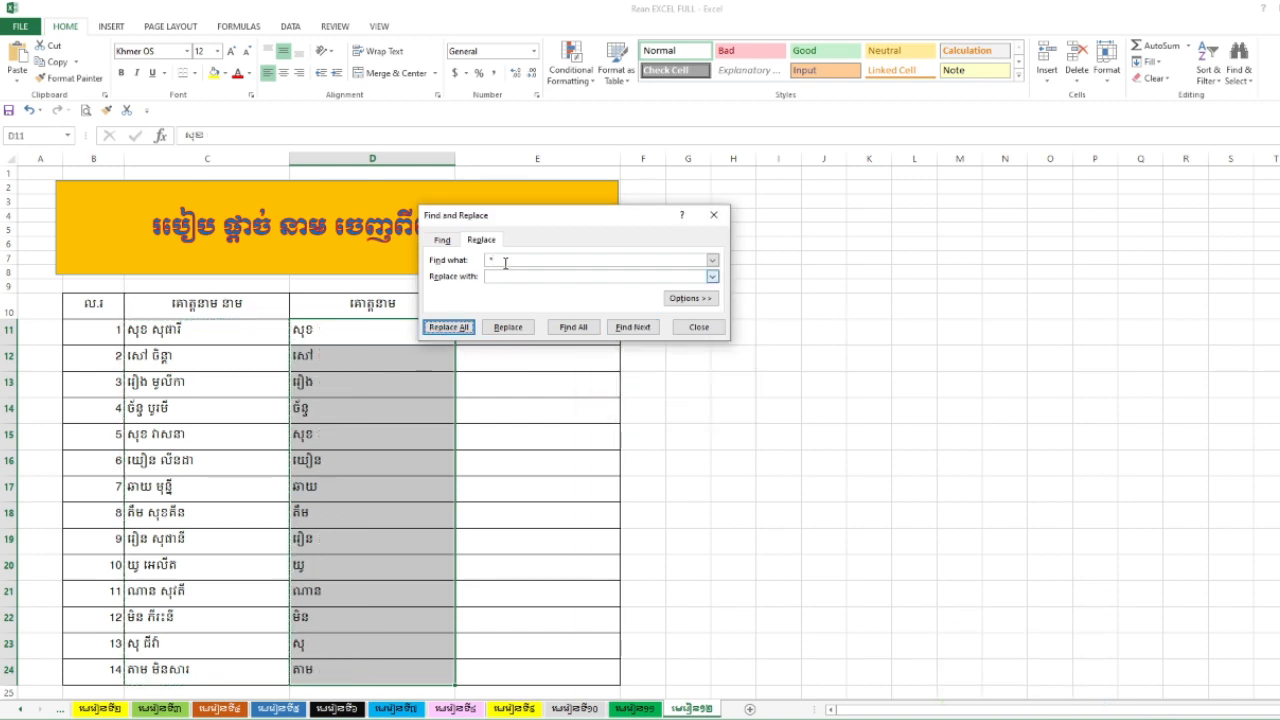
# Move the Find and Replace dialog off the table and copy the full names in C11:C24 into the column starting at E11.
pyautogui.moveTo(583, 223); pyautogui.dragTo(597, 224)
pyautogui.moveTo(727, 232); pyautogui.dragTo(890, 236)
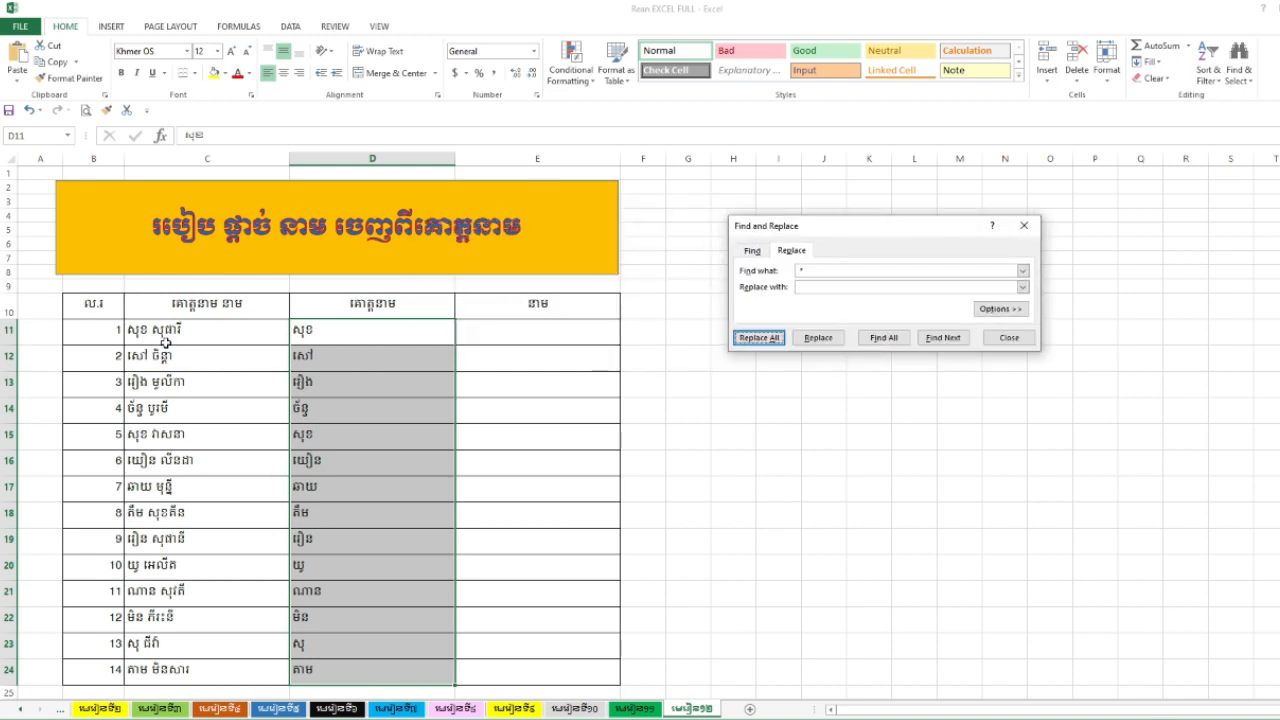
pyautogui.click(493, 341)
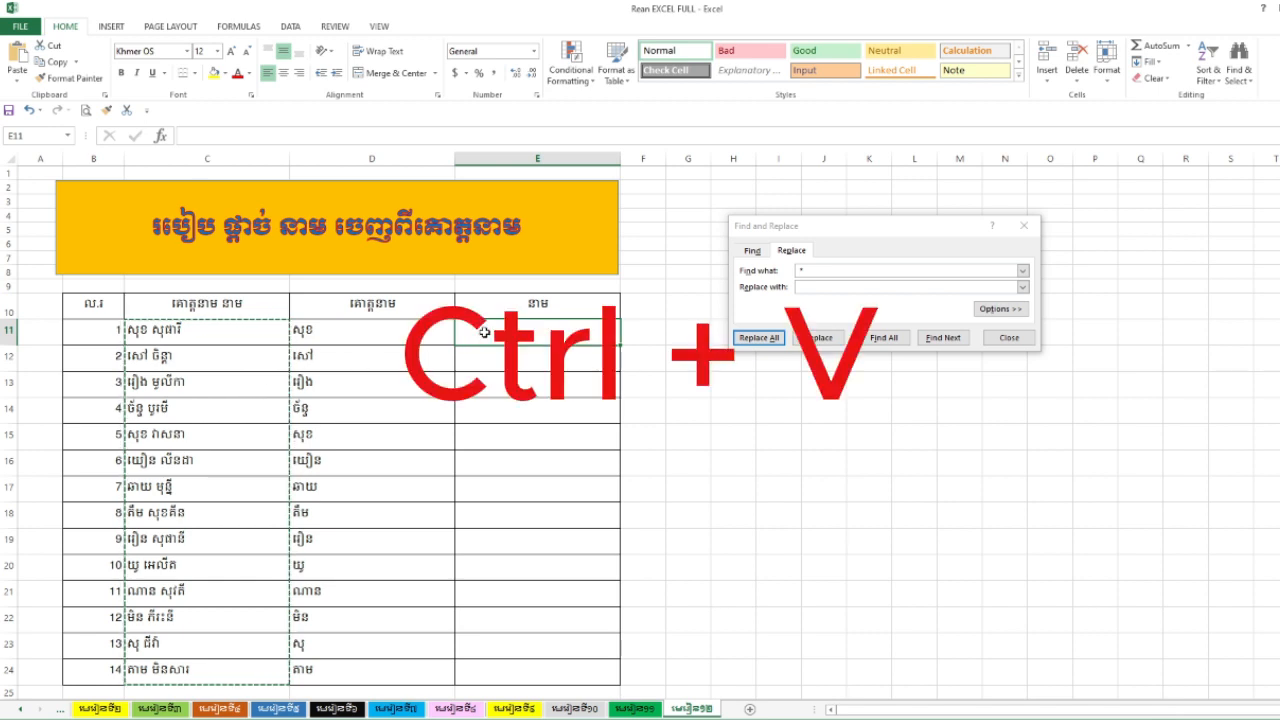
pyautogui.hotkey('ctrl', 'v')
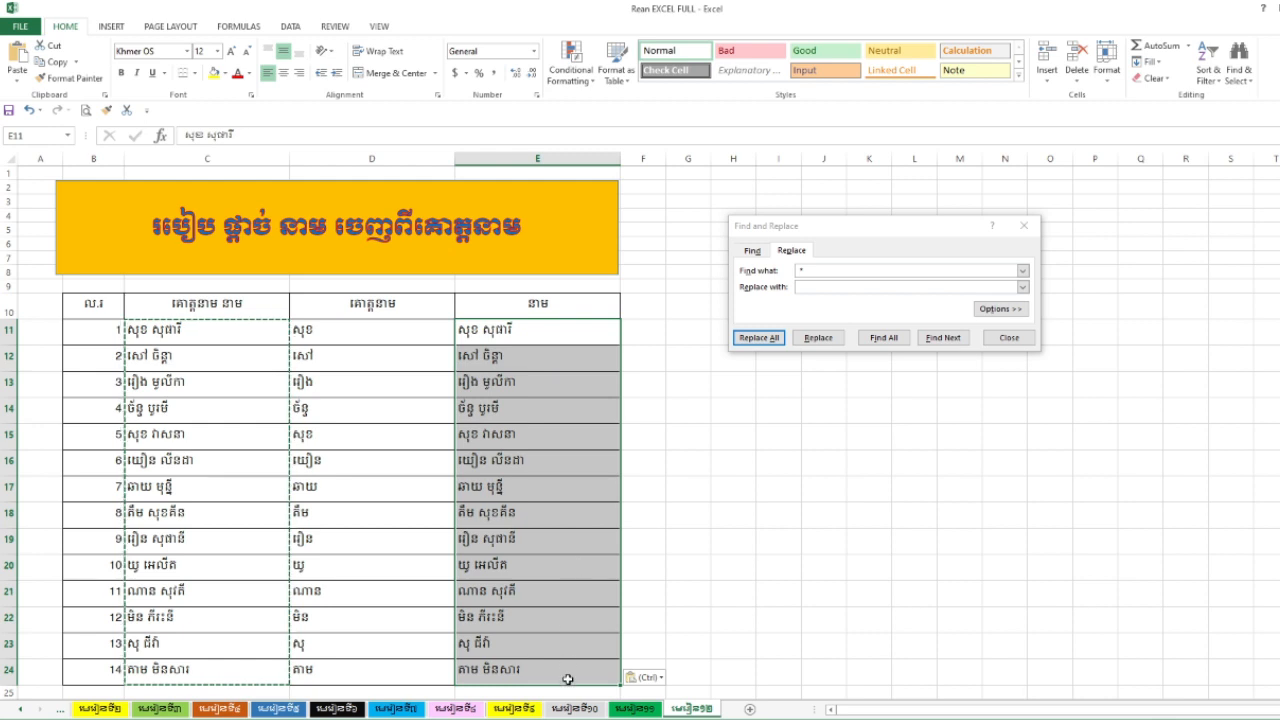
# Replace all matches of * followed by a space with nothing in E11:E24, leaving only the given names.
pyautogui.click(802, 270)
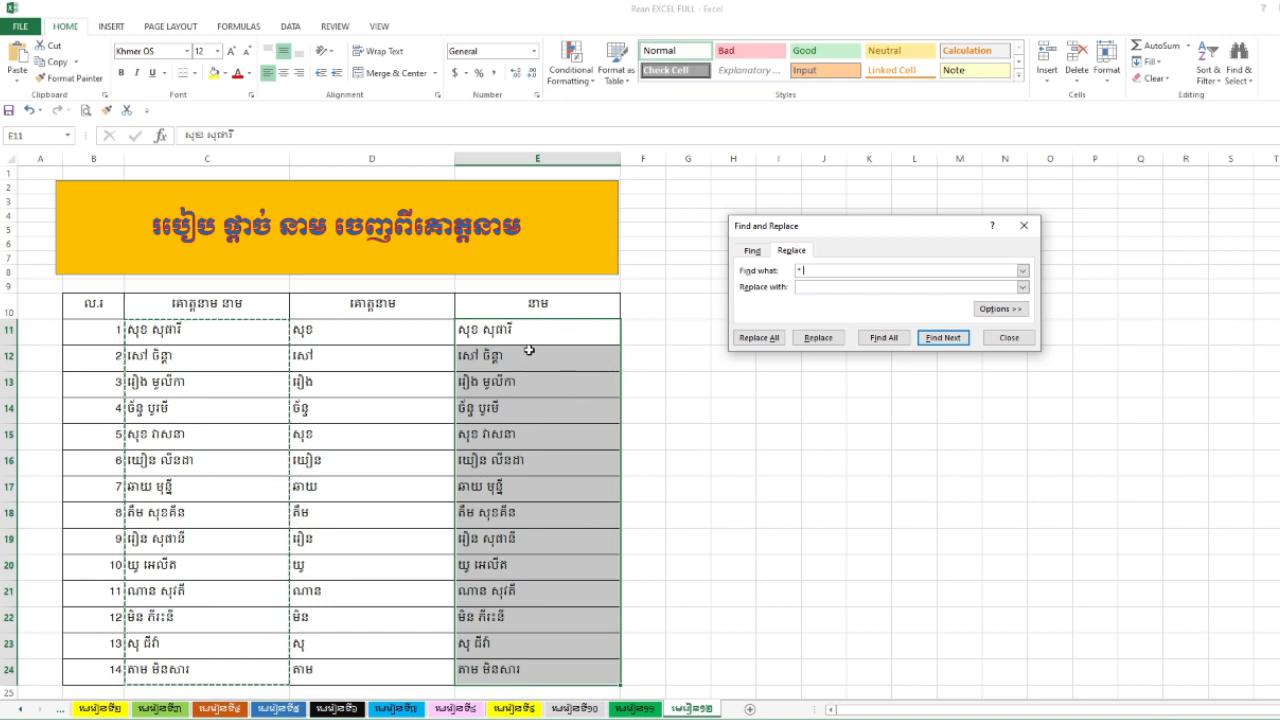
pyautogui.click(739, 342)
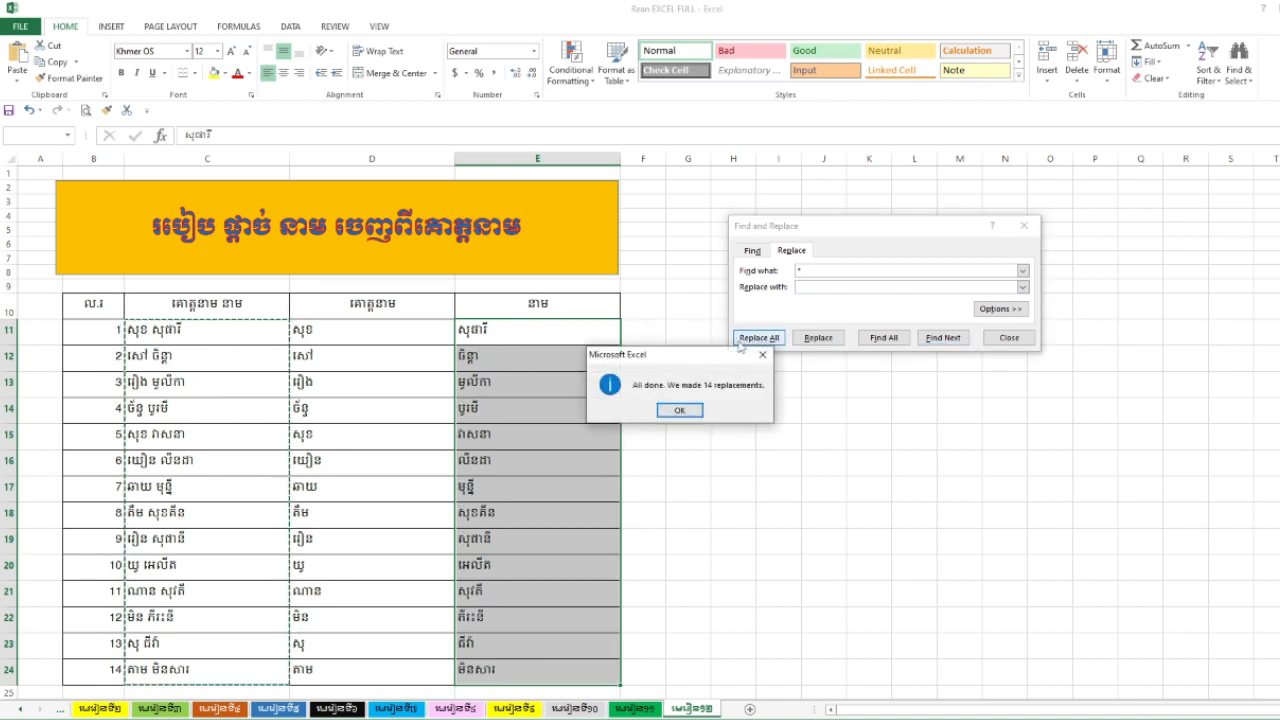
pyautogui.click(681, 409)
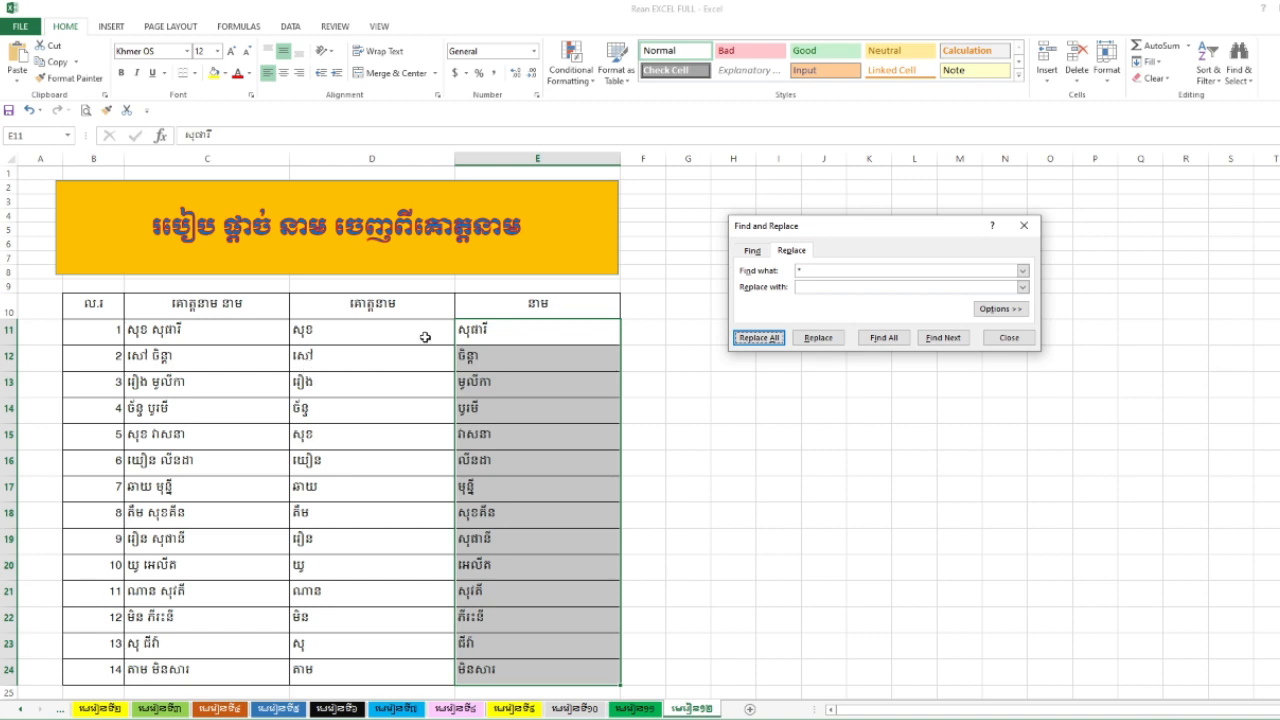